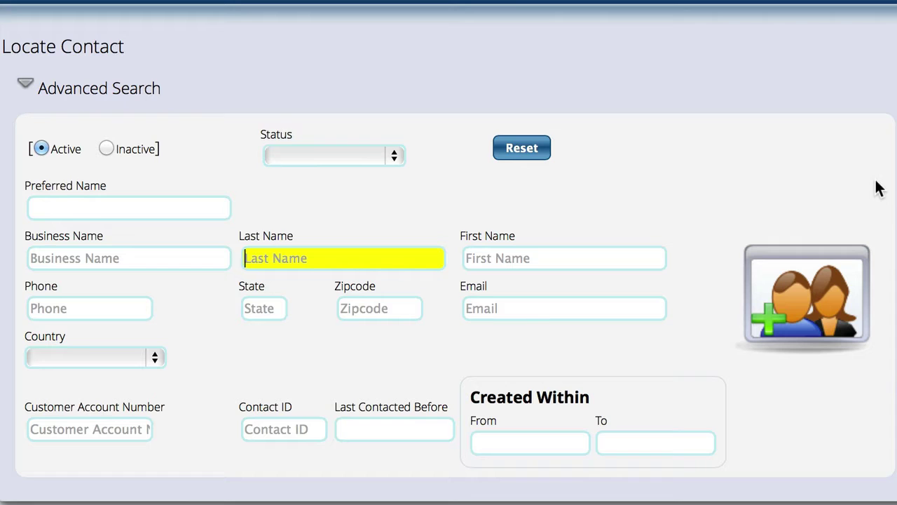
Step: Enter a partial last name and first name, then clear all search criteria
text(sm)
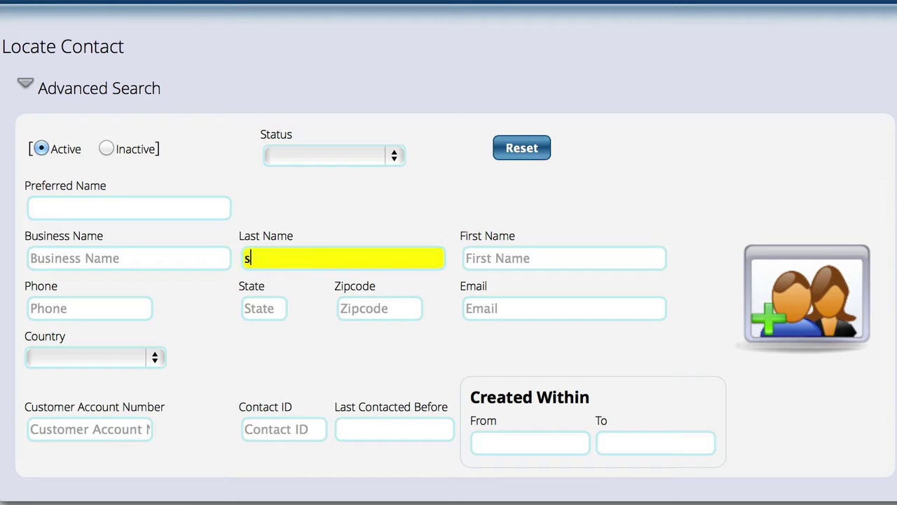
key(Tab)
text(ti)
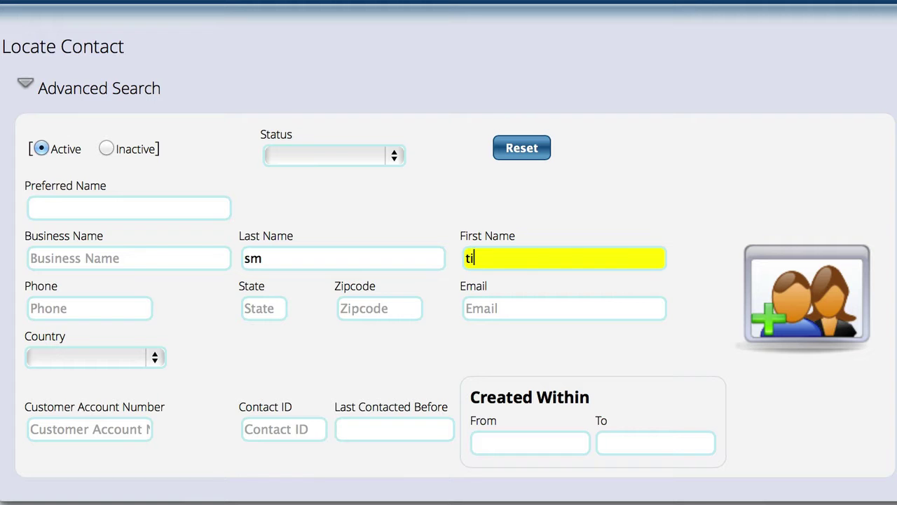
key(BackSpace)
key(BackSpace)
click(519, 148)
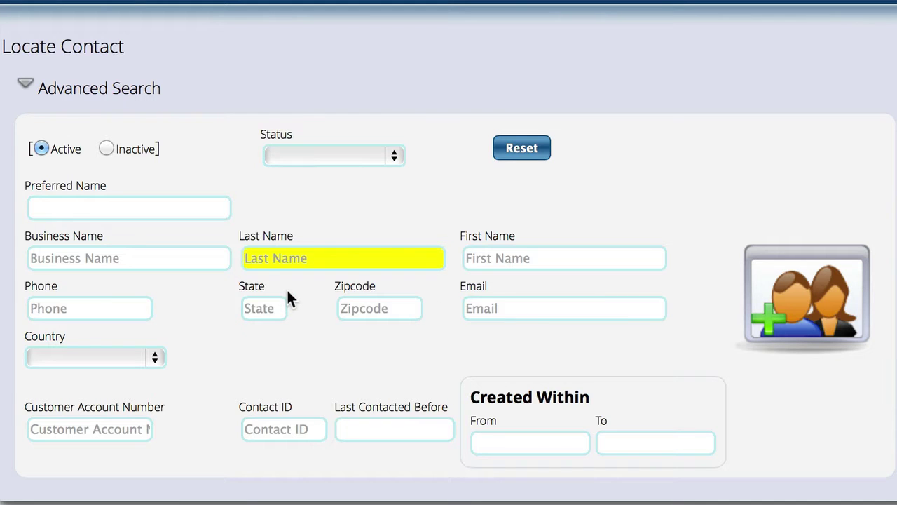
Step: Set the Contact Type filter to Boat sales, then Employee, and finally Golf Courses
click(23, 85)
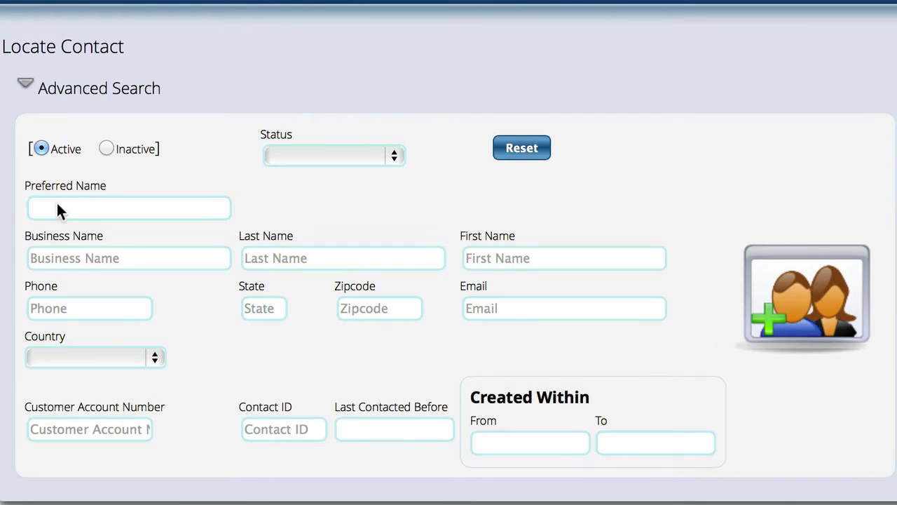
scroll(58, 208, down, 5)
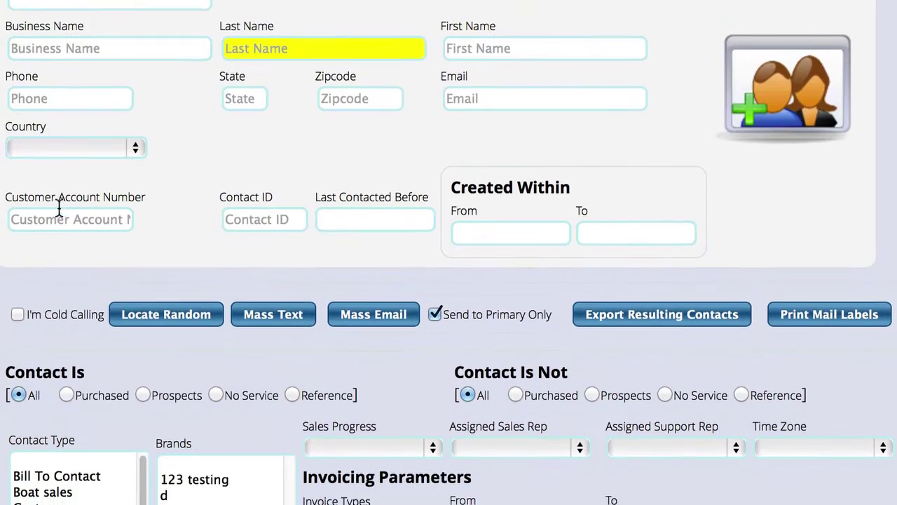
scroll(58, 208, down, 4)
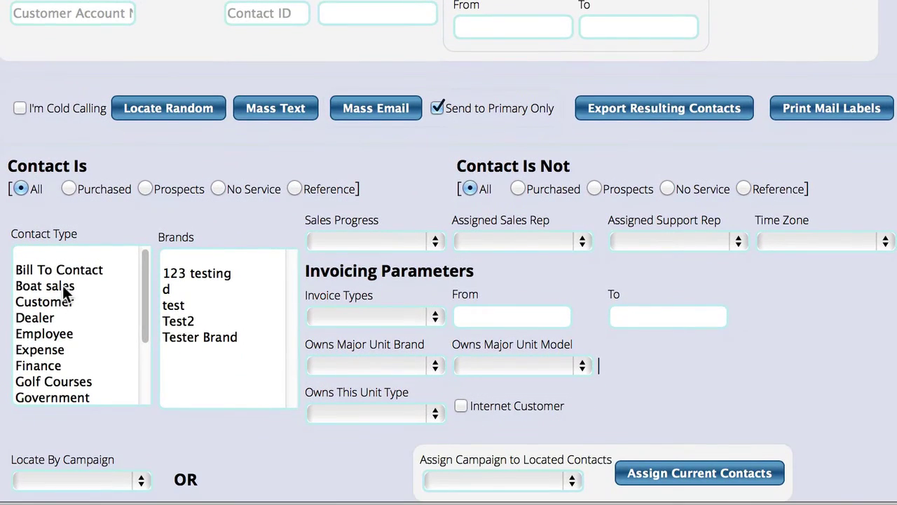
click(62, 289)
scroll(256, 315, down, 5)
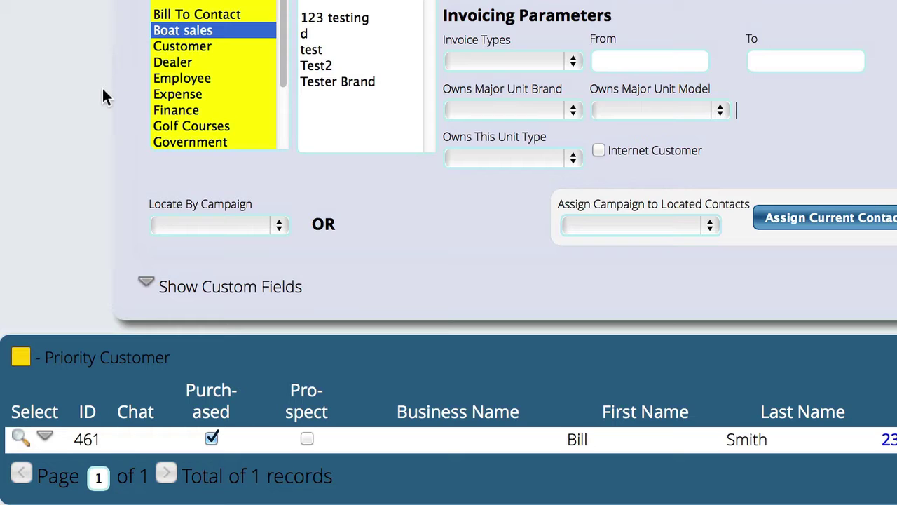
click(195, 79)
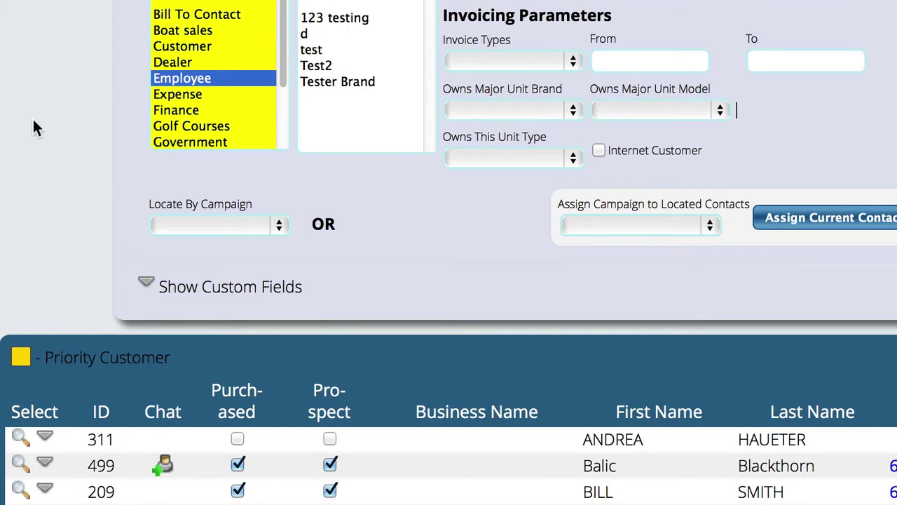
click(201, 129)
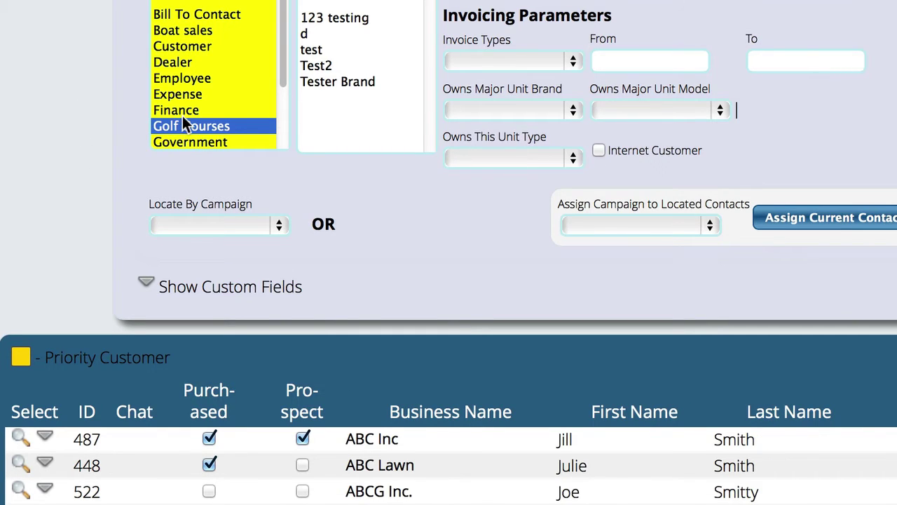
scroll(530, 404, down, 3)
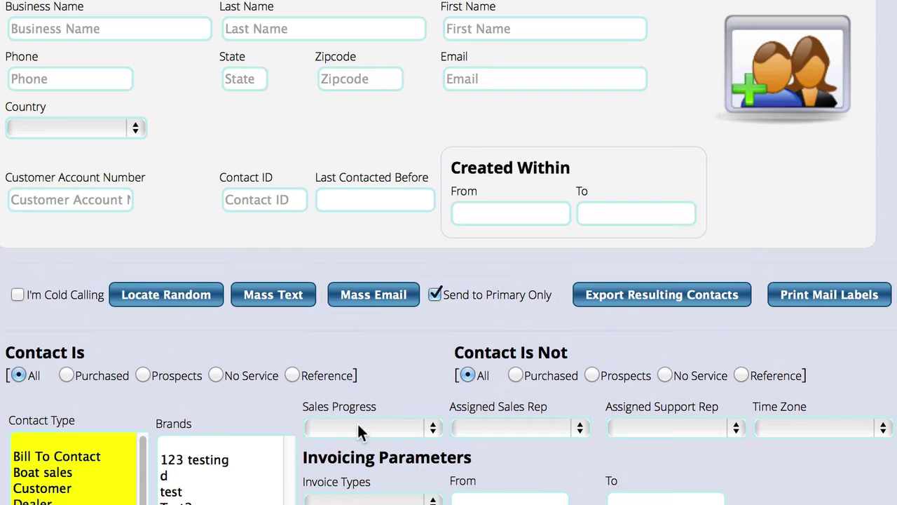
Step: Filter by the Formal Introduction sales stage and blank out the Contact Type filter
click(356, 422)
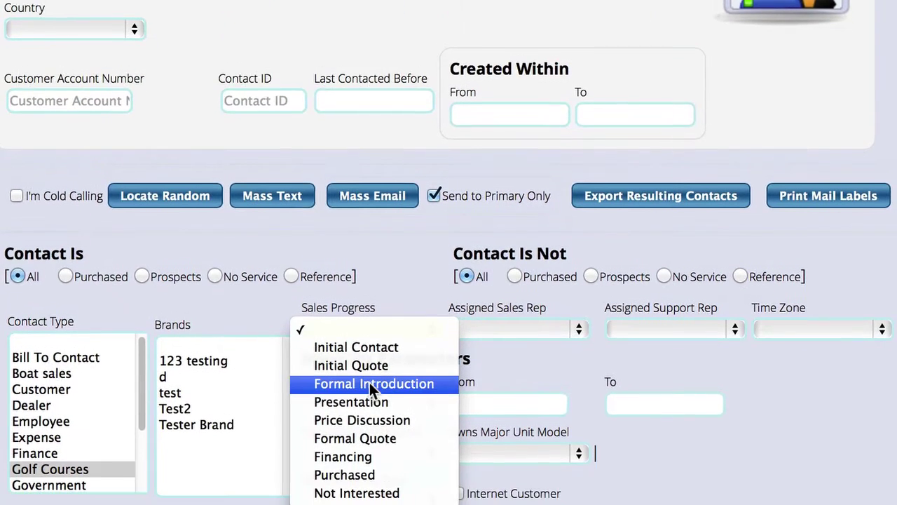
click(369, 373)
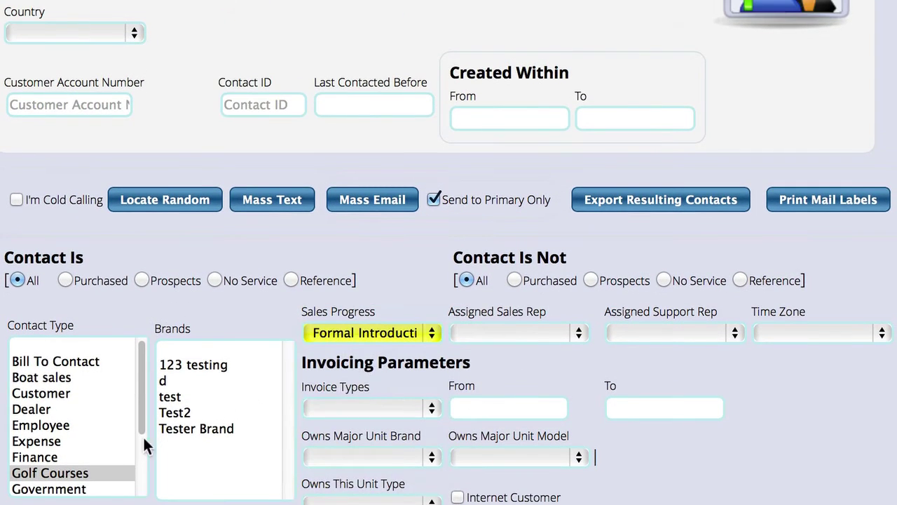
click(42, 347)
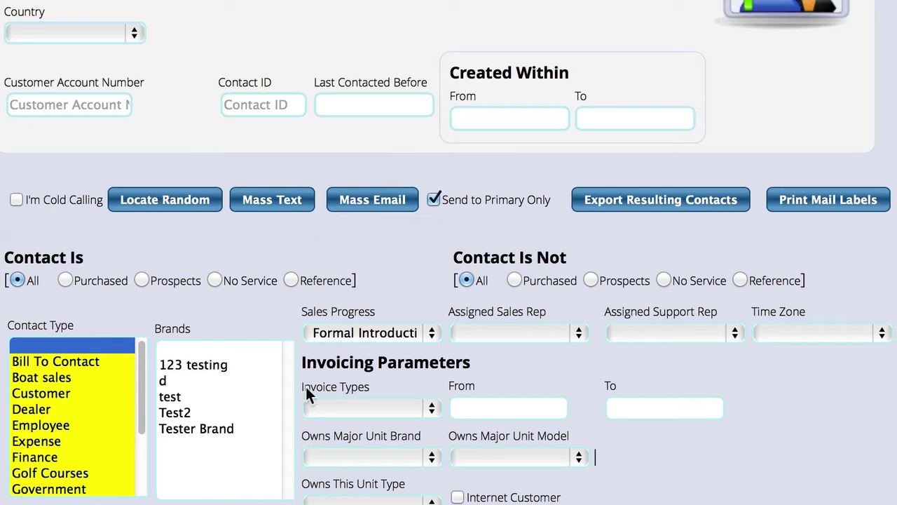
Step: Switch the Sales Progress filter to Price Discussion
scroll(819, 453, down, 5)
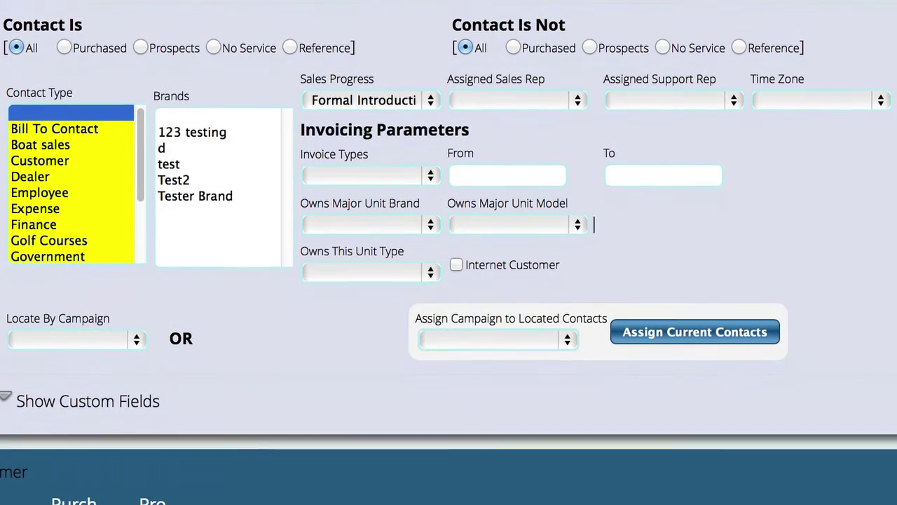
click(398, 92)
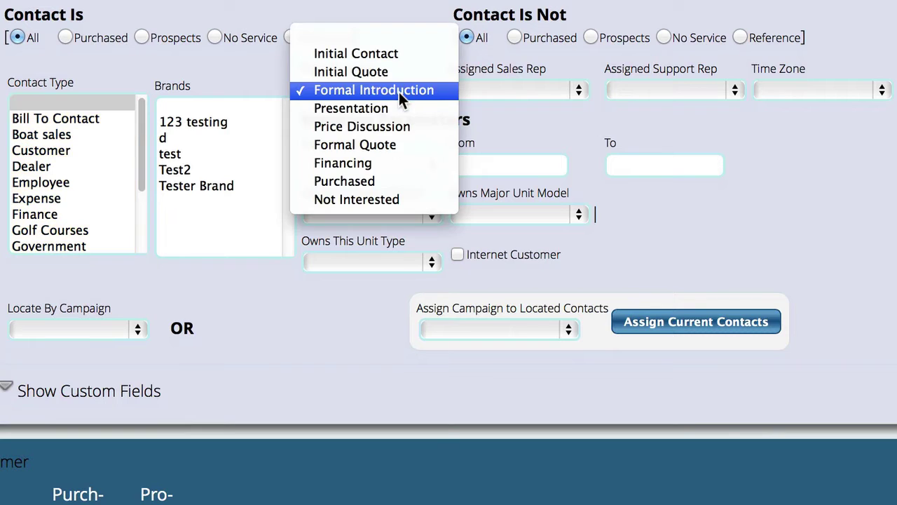
click(378, 127)
scroll(478, 174, up, 1)
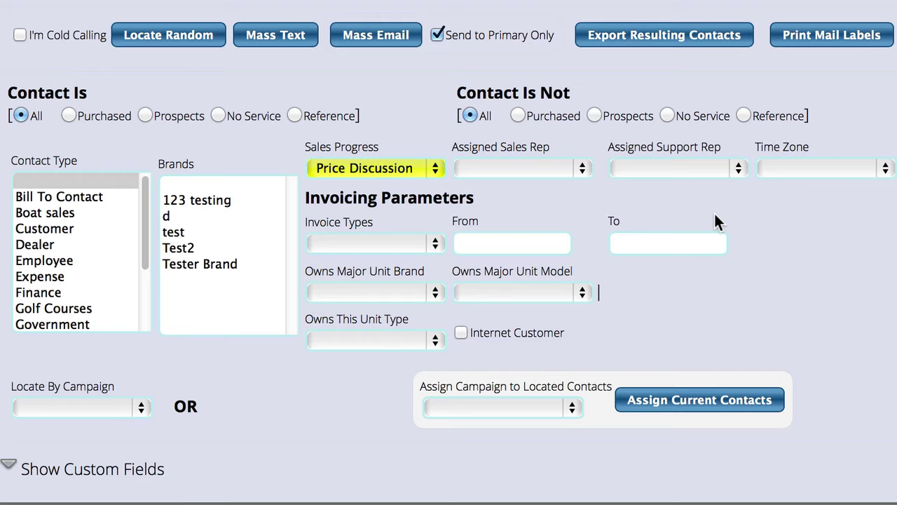
Step: Filter by Major Unit Sale invoices and clear the Sales Progress filter
click(361, 243)
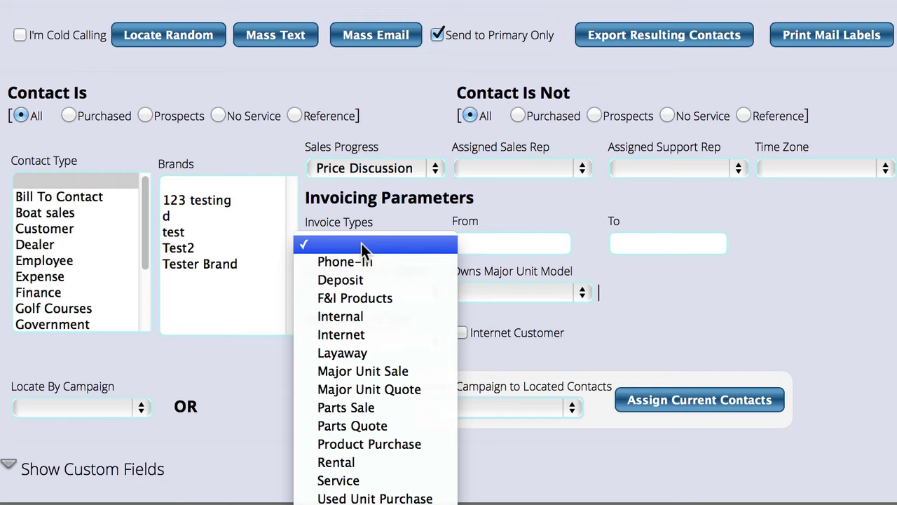
click(353, 368)
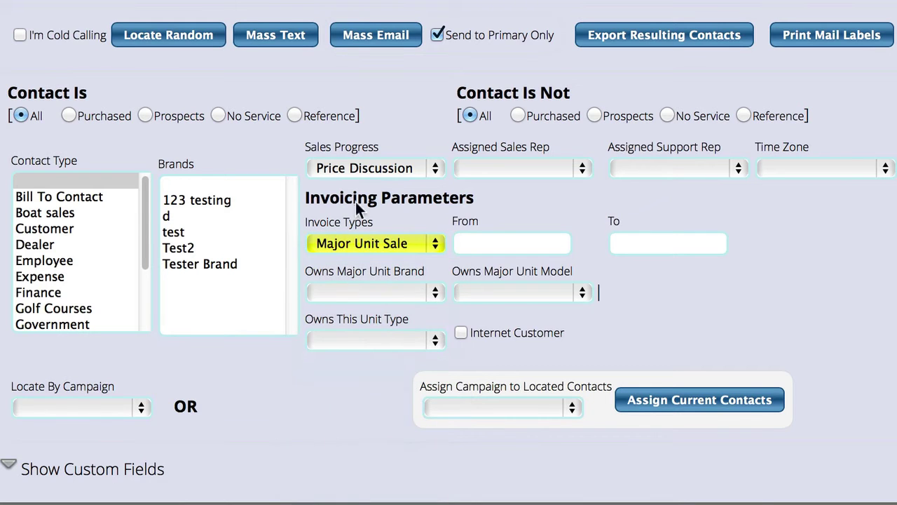
click(355, 165)
click(355, 82)
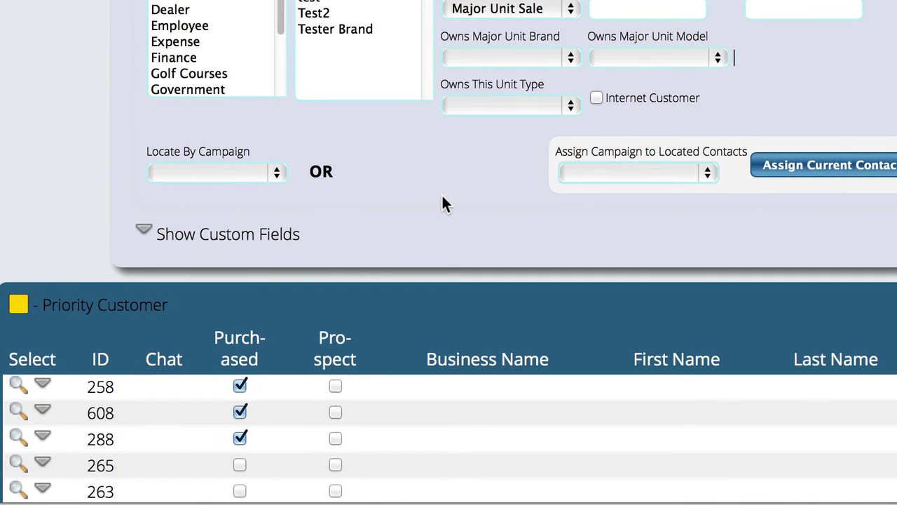
scroll(442, 203, down, 3)
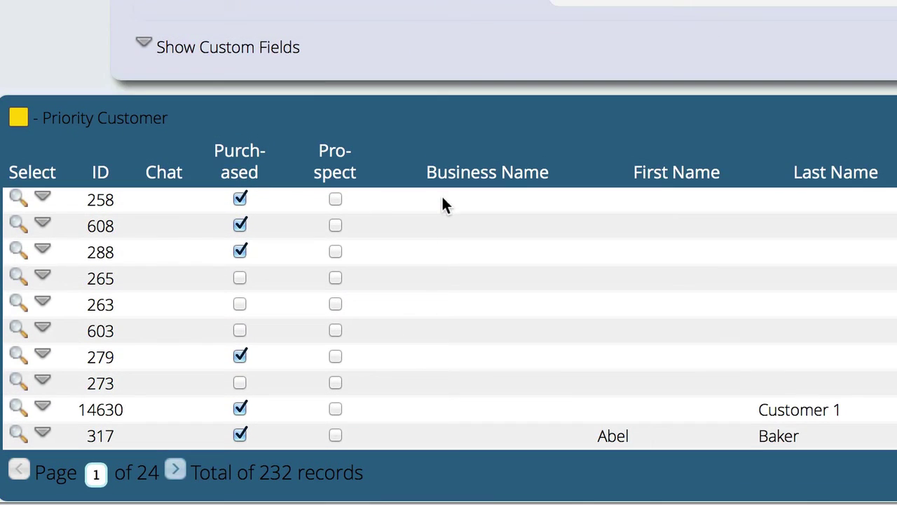
scroll(520, 147, up, 5)
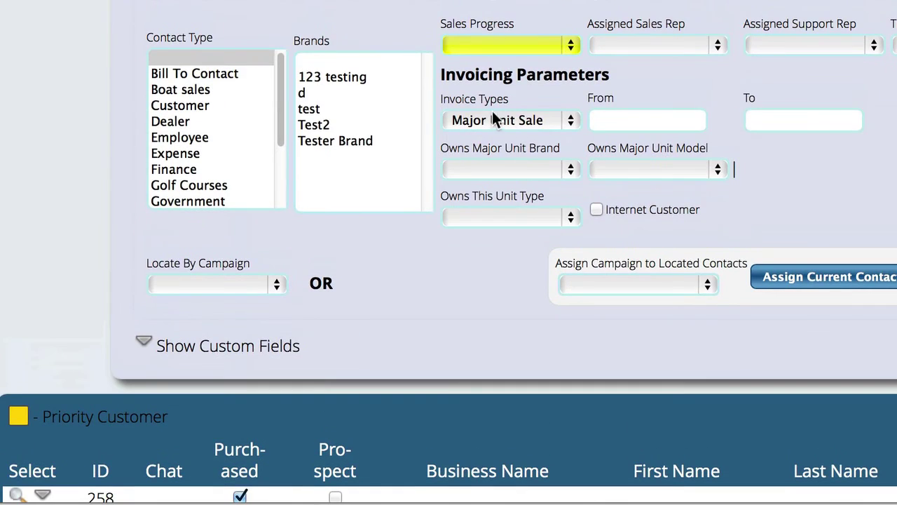
Step: Change the Invoice Types filter to Major Unit Quote, then to Service
click(488, 124)
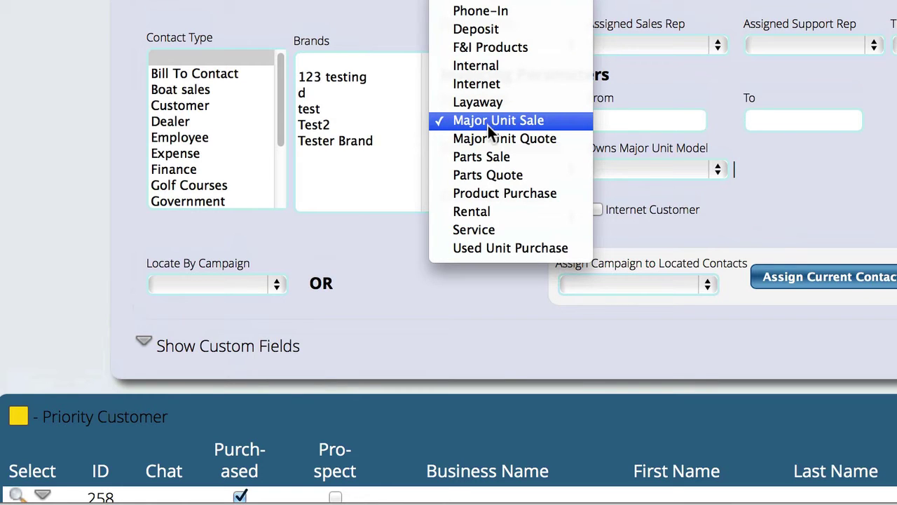
click(498, 139)
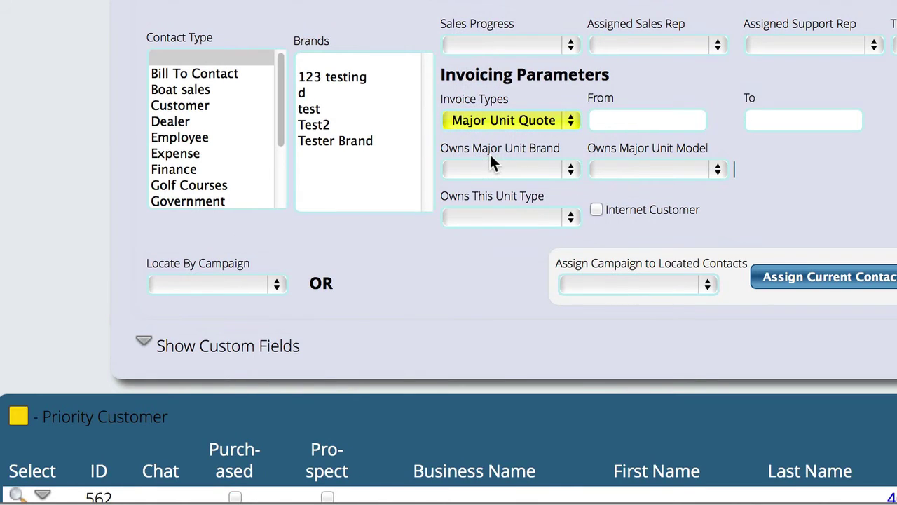
click(491, 118)
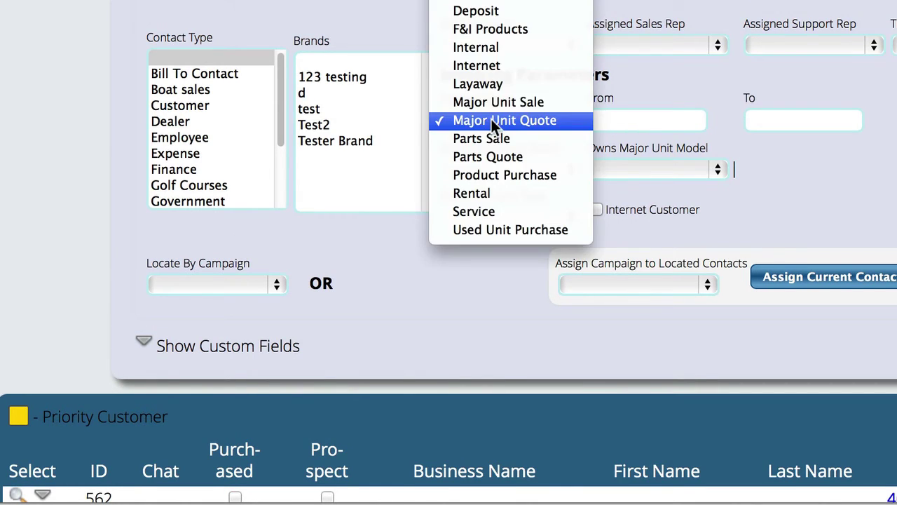
click(489, 210)
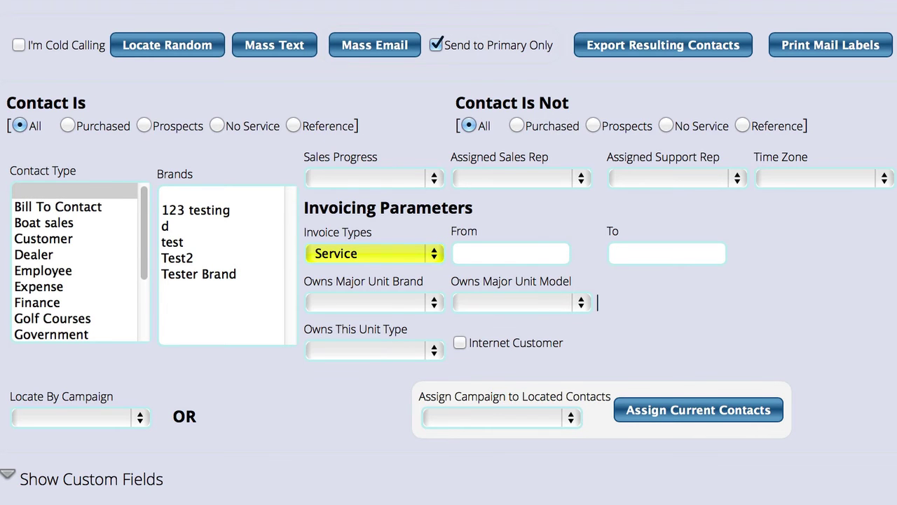
Step: Expand Show Custom Fields to display the Job type and Has/Is criteria
scroll(126, 262, down, 5)
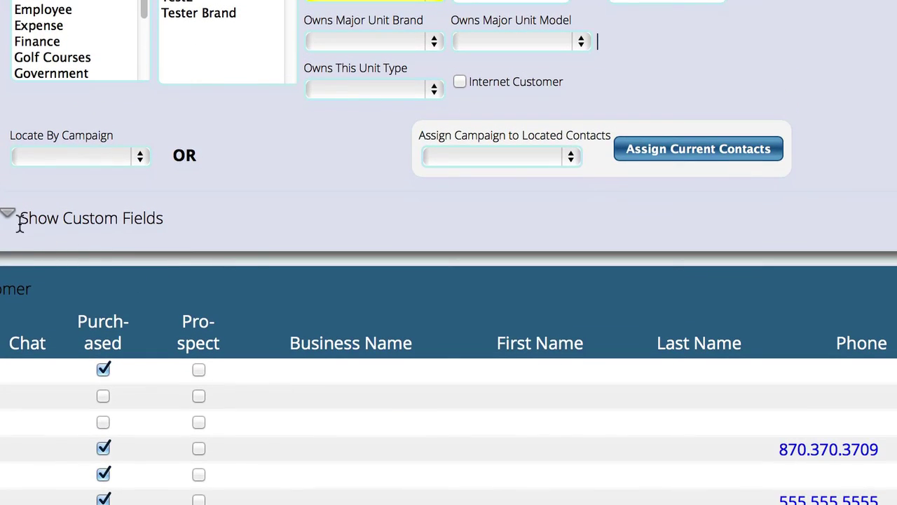
click(11, 217)
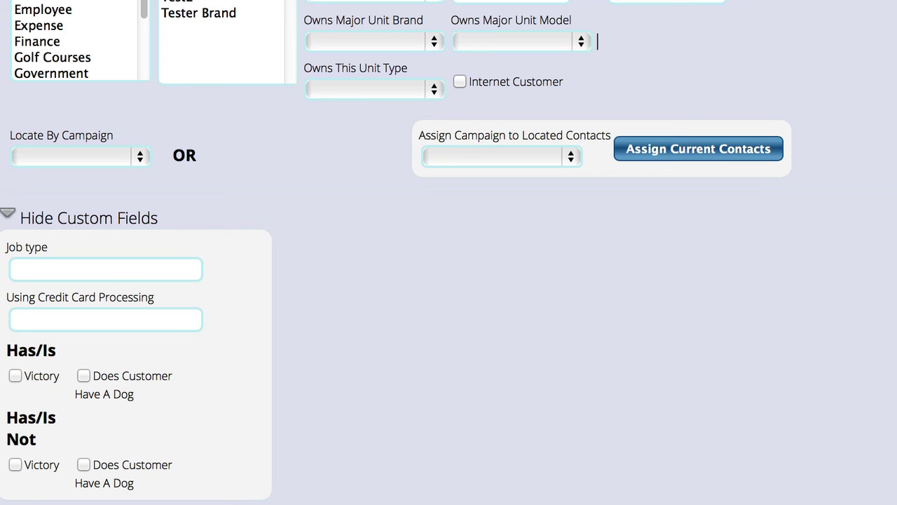
scroll(449, 252, up, 8)
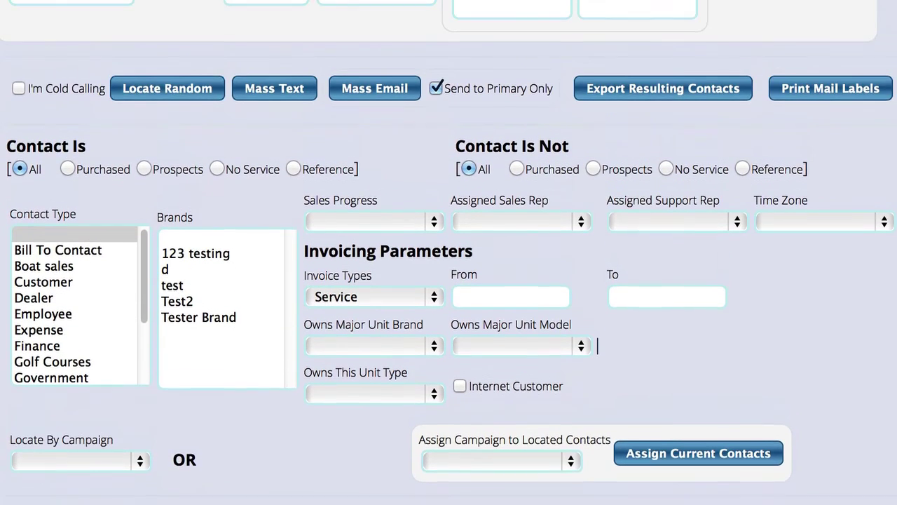
scroll(597, 346, up, 7)
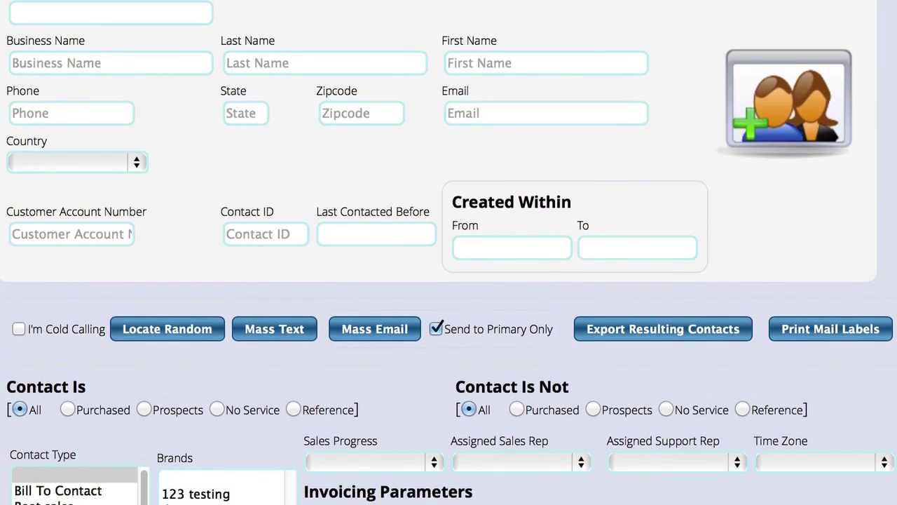
scroll(448, 252, up, 2)
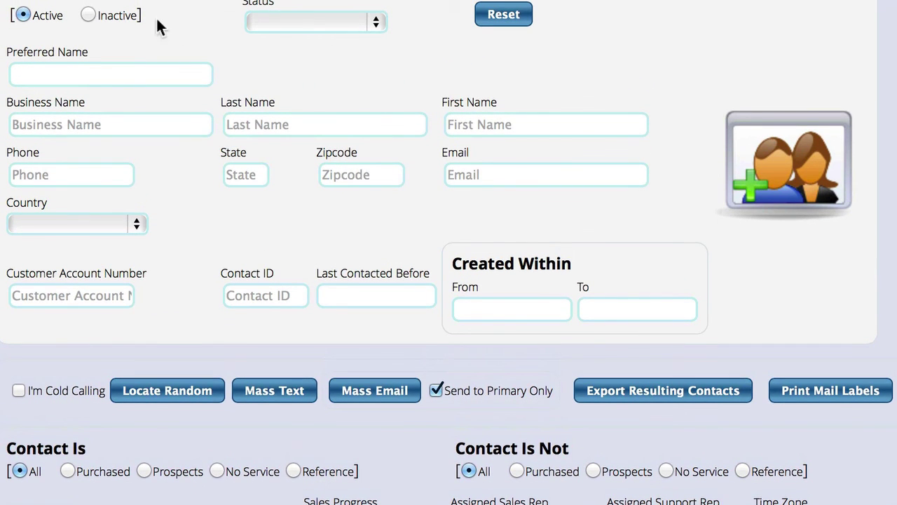